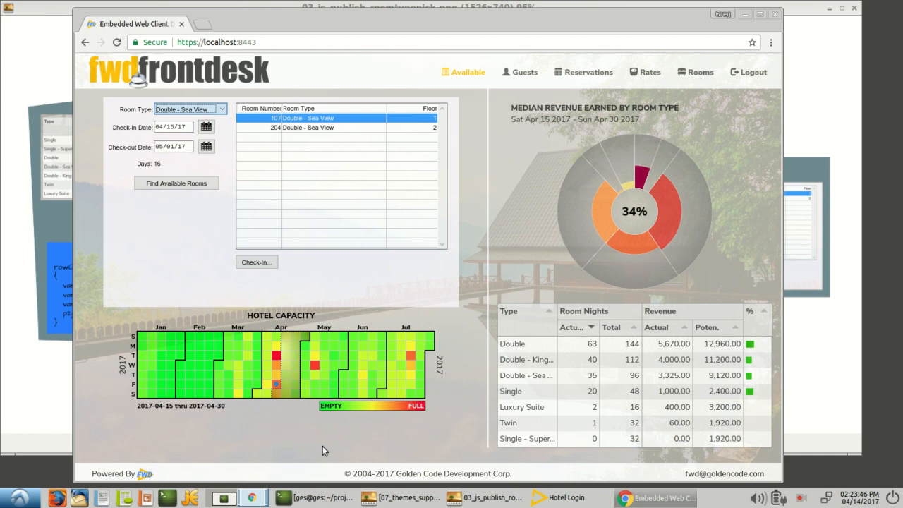
Bring the Hotel Login window back up over the web client.
left_click(558, 500)
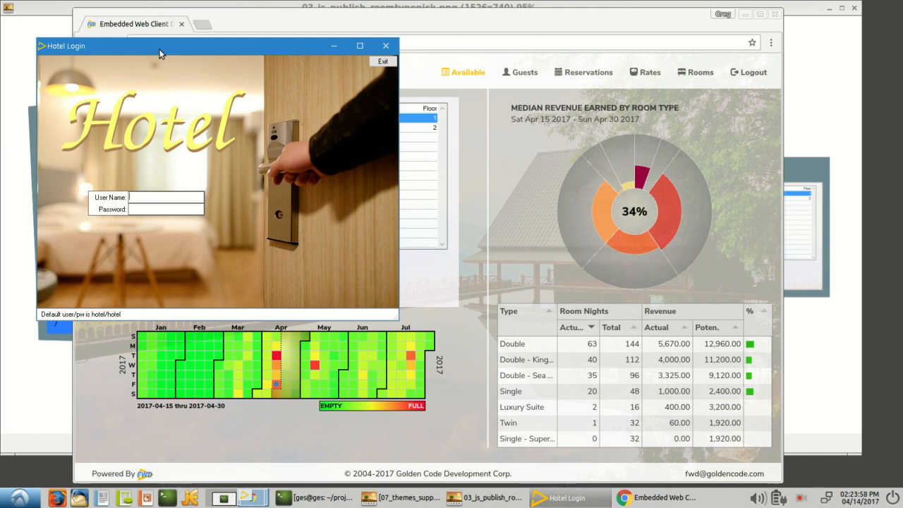
Log in with the default hotel user name and password, then move the main window into place.
left_click_drag(160, 53, 131, 52)
type("hotelhotel")
key("Return")
left_click_drag(144, 25, 160, 94)
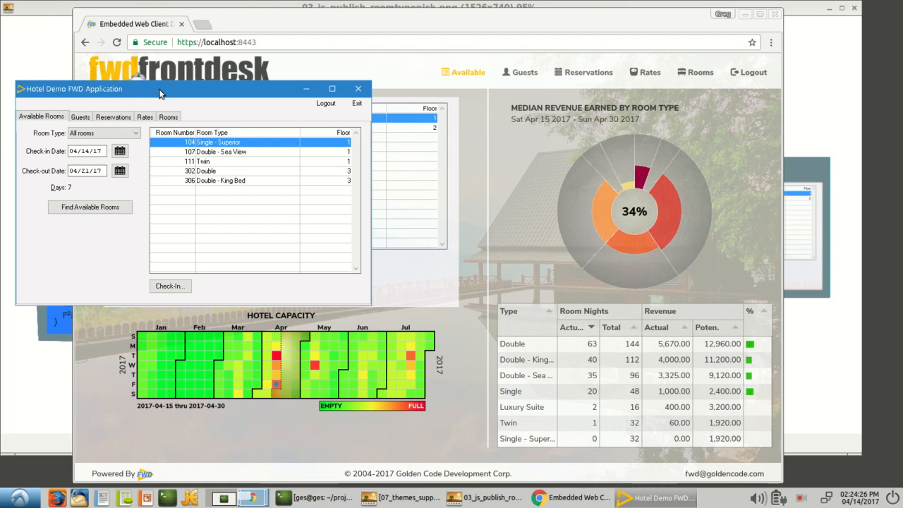
Browse the Guests, Reservations and Rates lists, ending back on Reservations.
left_click(80, 116)
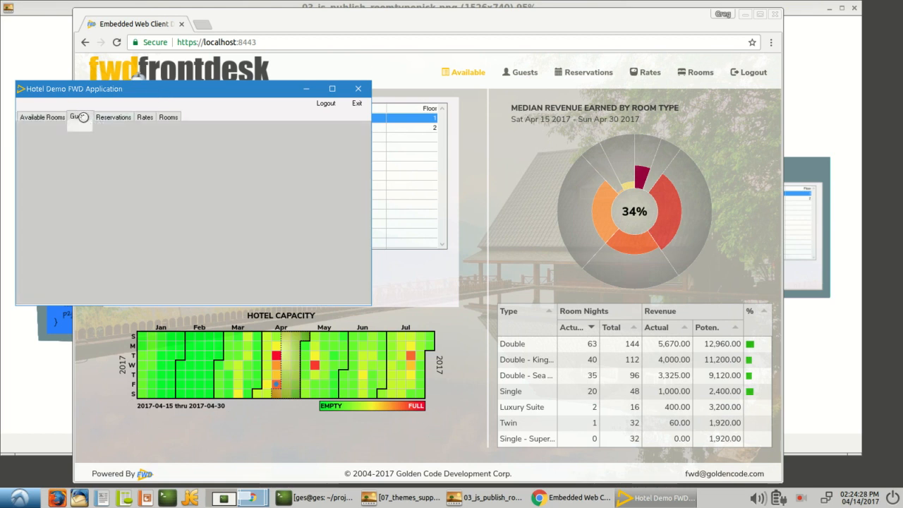
left_click(115, 118)
left_click(143, 117)
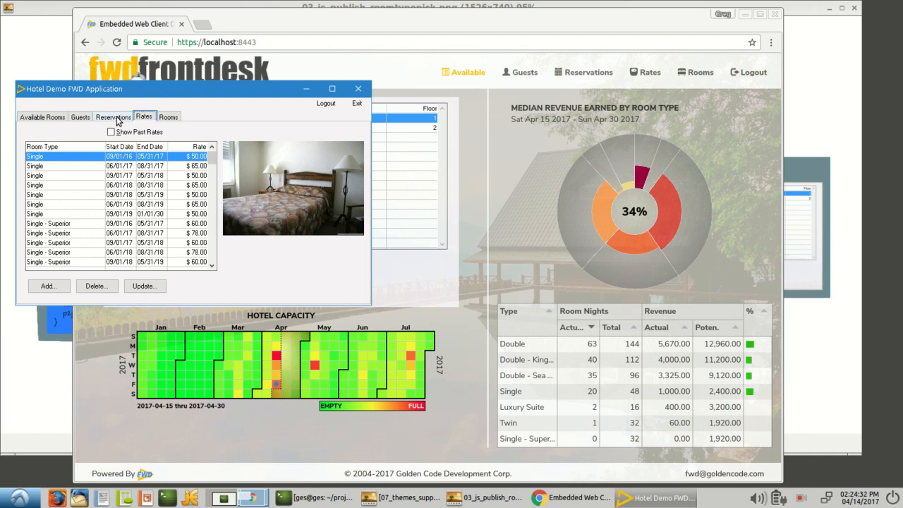
left_click(118, 119)
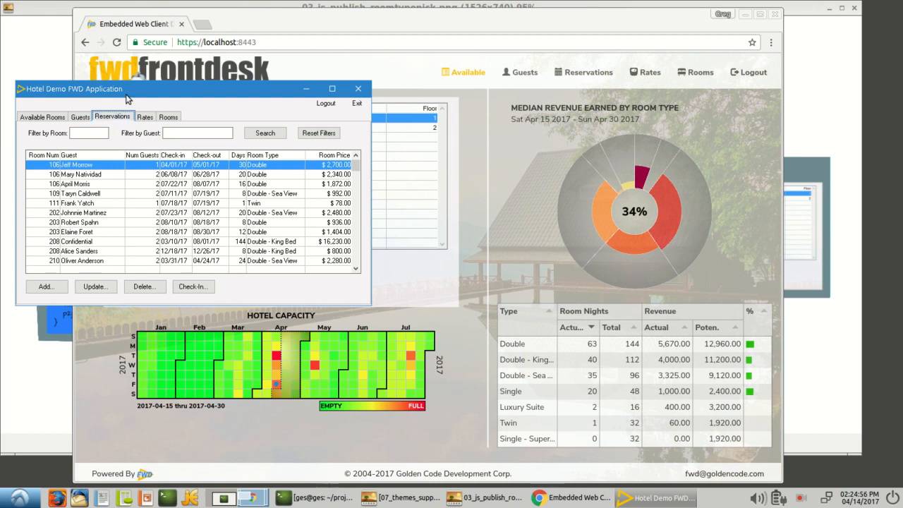
Start a blank new reservation, then select May 10 in the web dashboard's capacity heatmap.
mouse_move(174, 92)
left_mouse_down()
mouse_move(136, 127)
mouse_move(81, 217)
mouse_move(142, 101)
mouse_move(161, 85)
mouse_move(172, 89)
left_mouse_up()
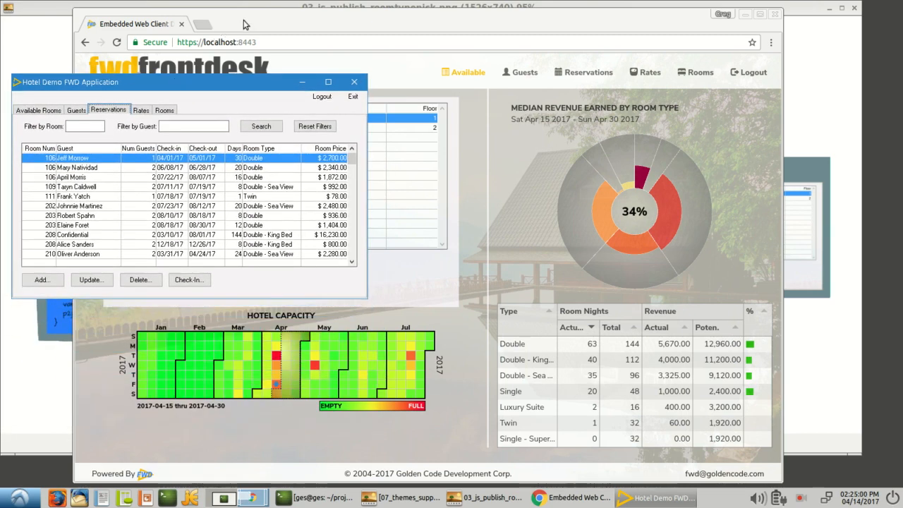
left_click(270, 15)
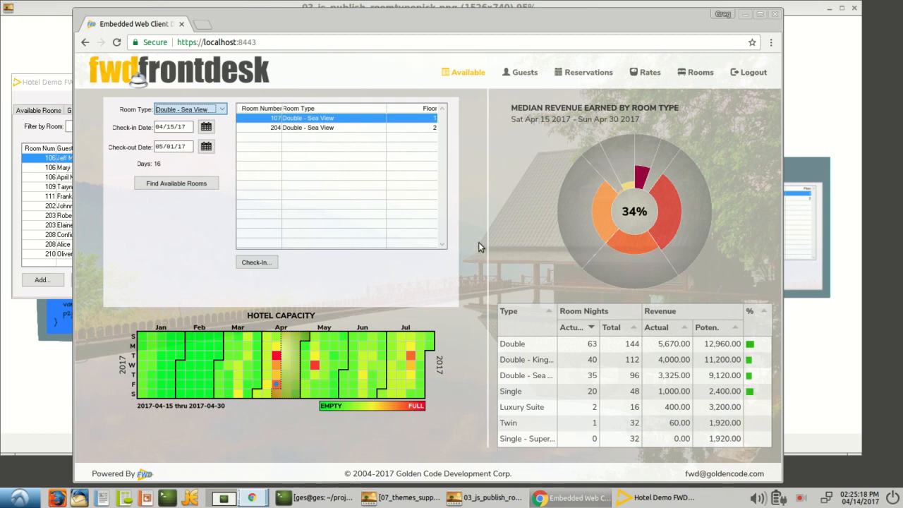
left_click(59, 83)
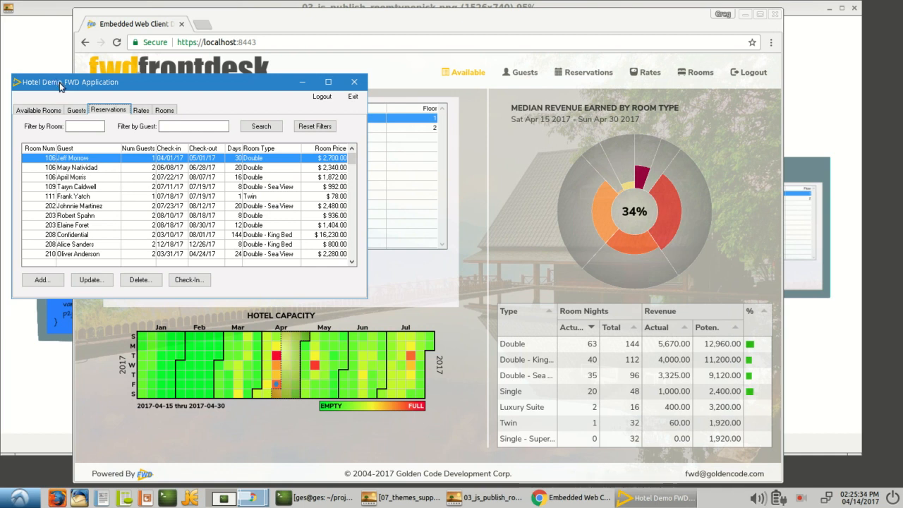
left_click_drag(60, 87, 63, 89)
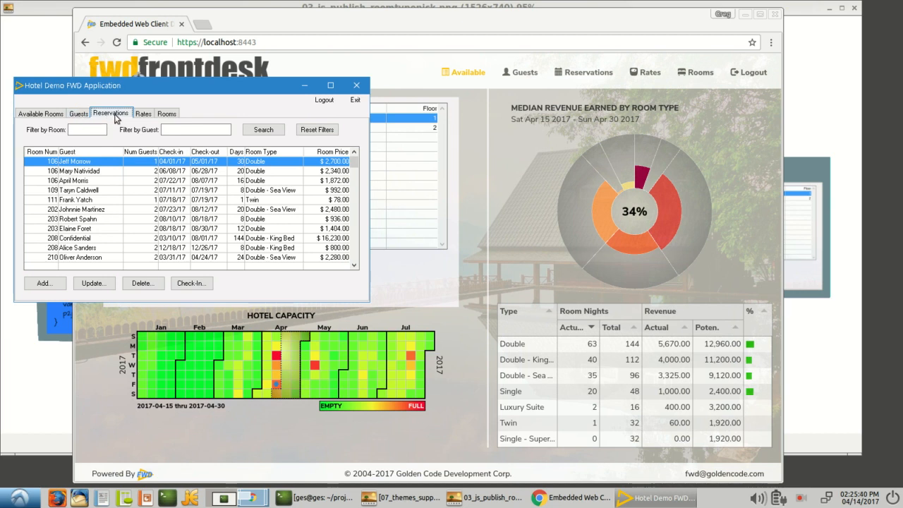
left_click(44, 283)
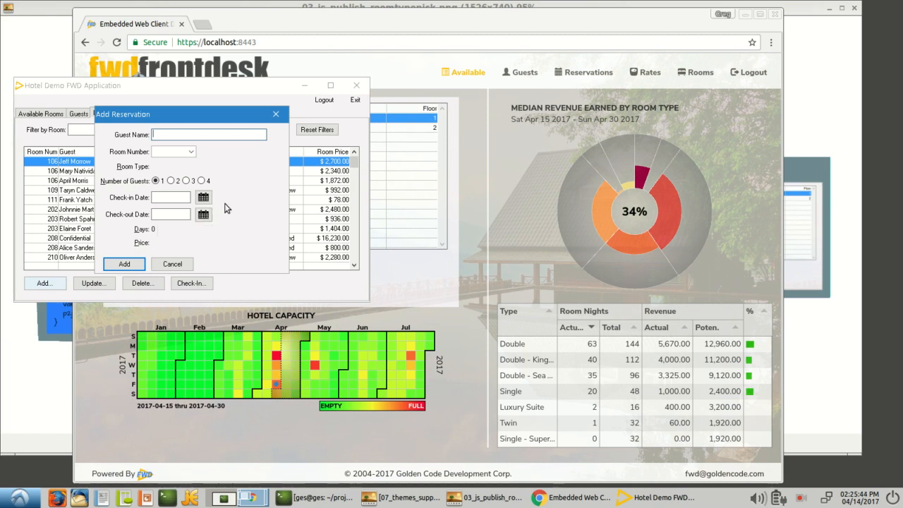
left_click(307, 20)
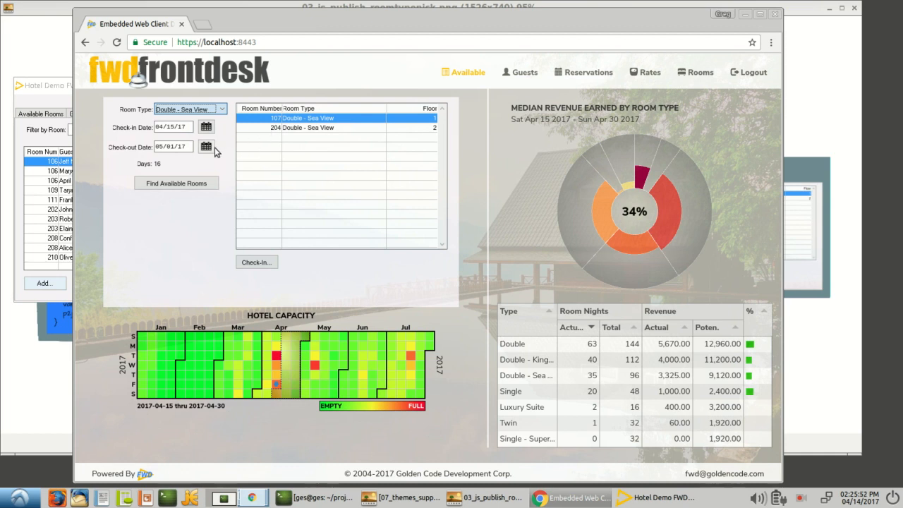
left_click(315, 366)
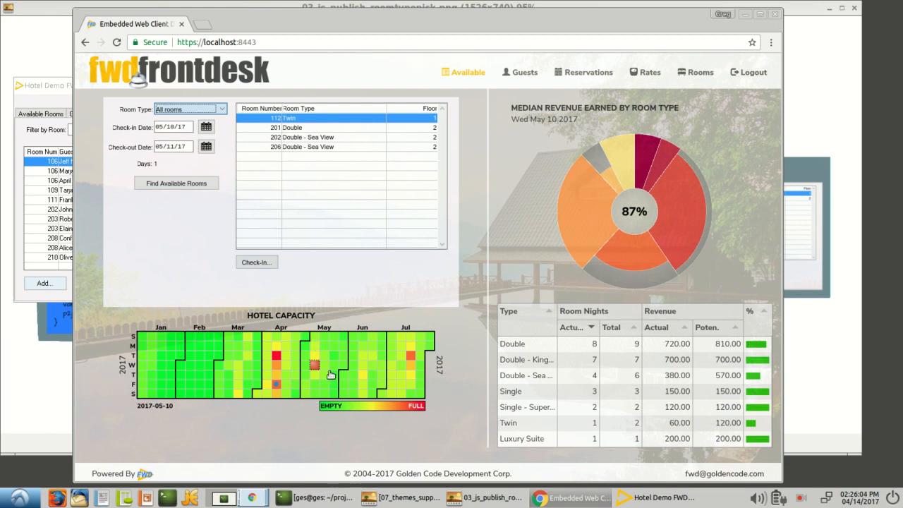
Select room 201 Double among the rooms free for 05/10/17–05/11/17.
left_click(273, 127)
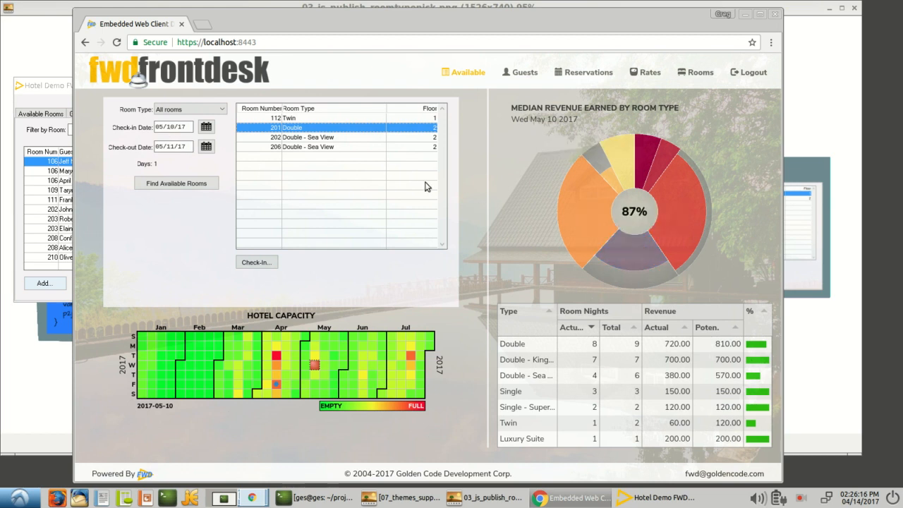
mouse_move(669, 223)
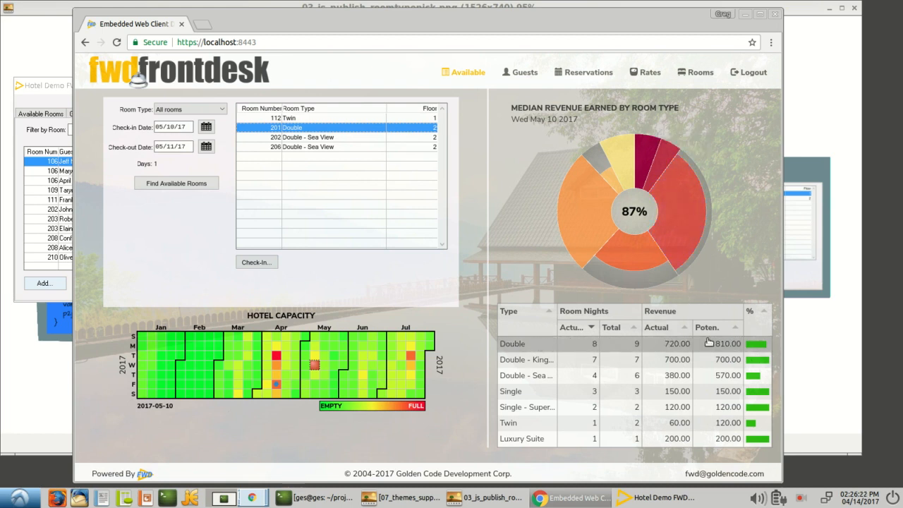
mouse_move(761, 345)
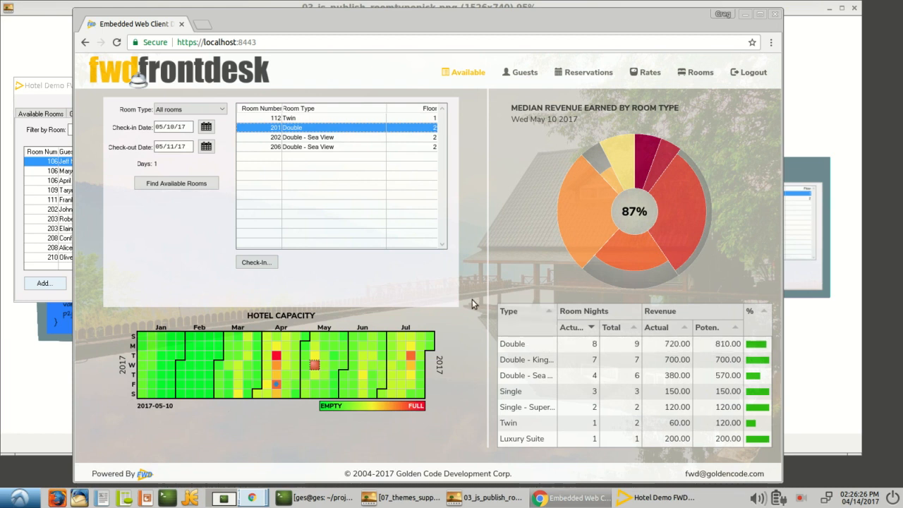
Enter the guest's name and choose room 201 in the new reservation.
left_click(50, 85)
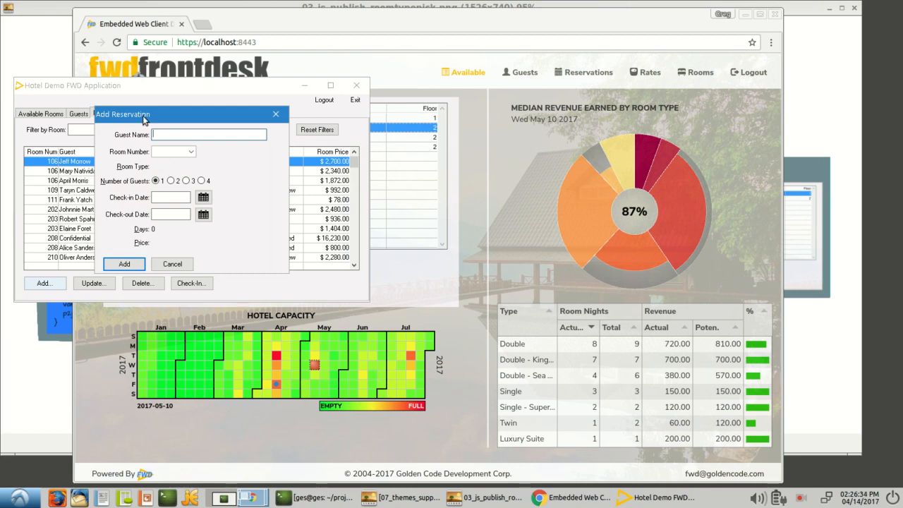
type("Joe Blow")
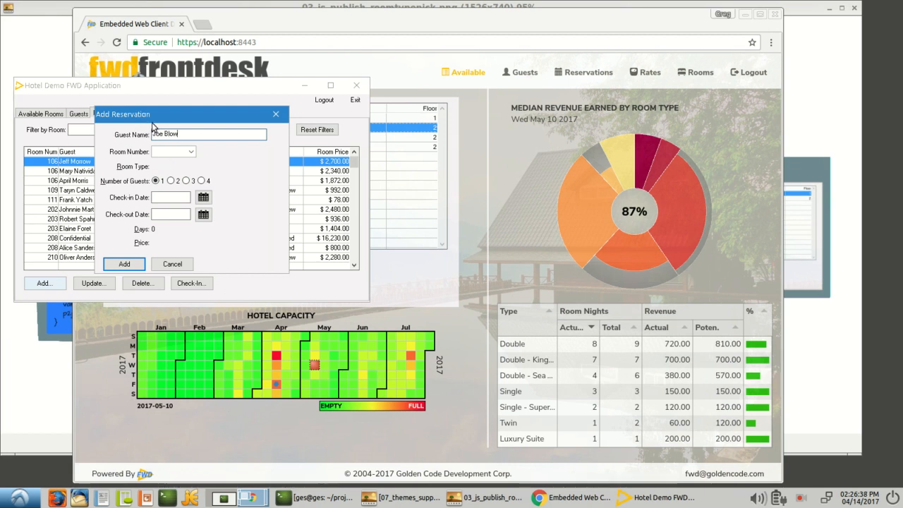
left_click(192, 152)
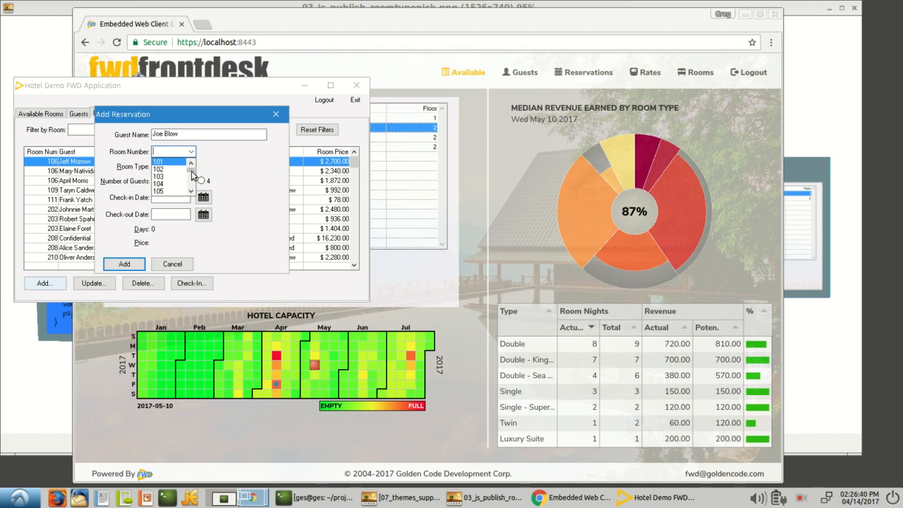
scroll(192, 174, "down", 3)
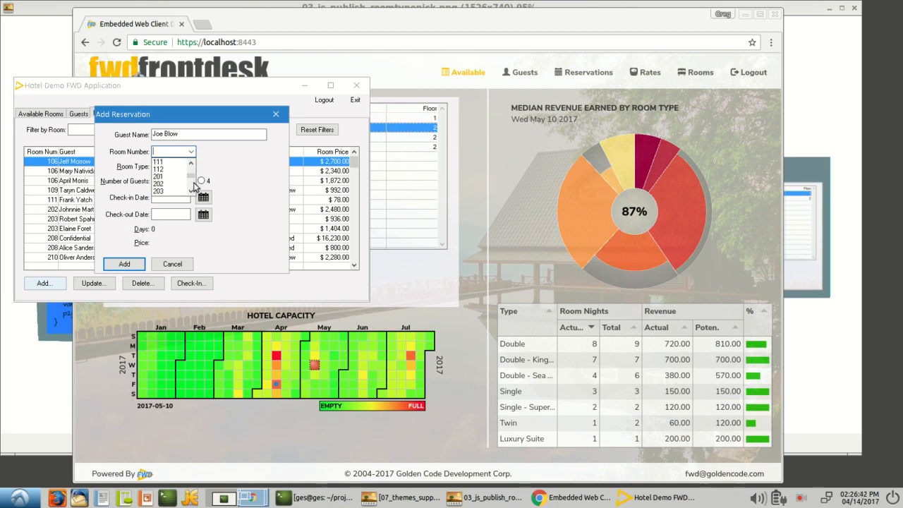
left_click(172, 177)
Set check-in to 05/01/17 from the calendar and check-out to 06/01/17.
left_click(165, 197)
left_click(203, 198)
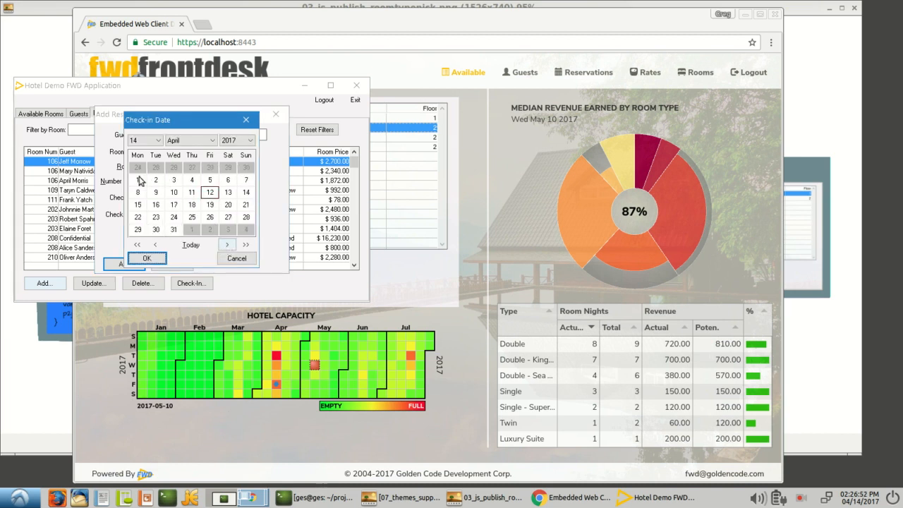
left_click(135, 181)
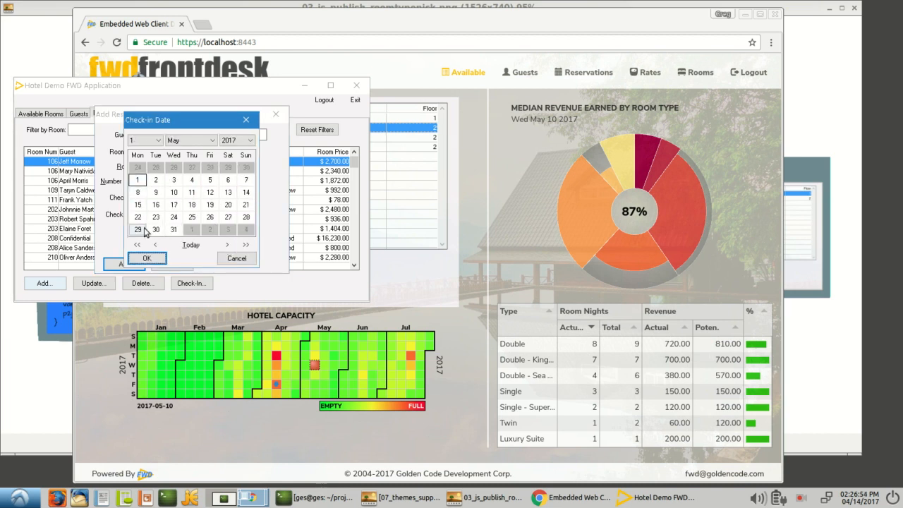
left_click(146, 258)
left_click(158, 216)
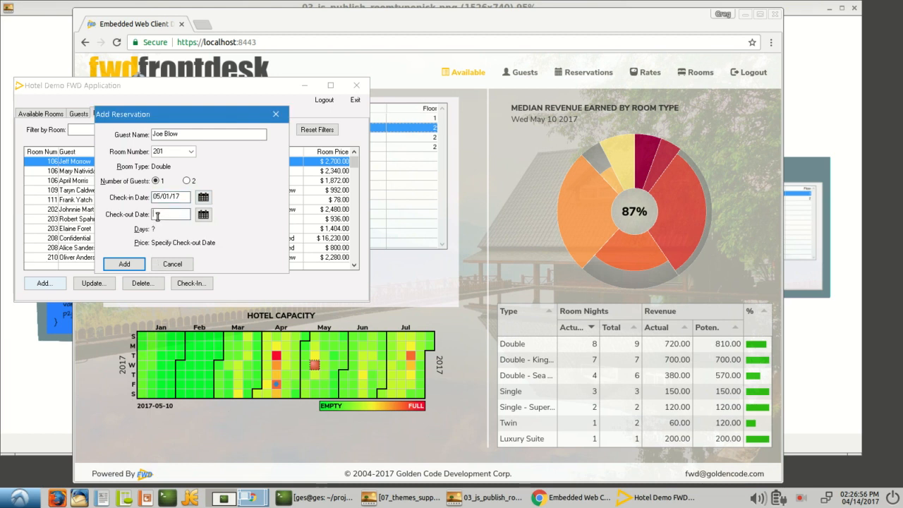
type("06/01/17")
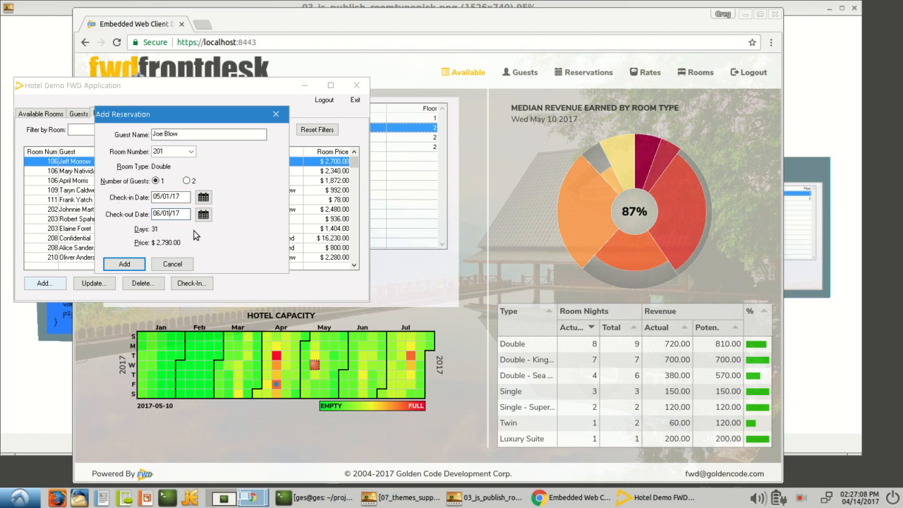
Save the 31-day room 201 reservation priced at $2,790.00.
mouse_move(603, 247)
mouse_move(671, 217)
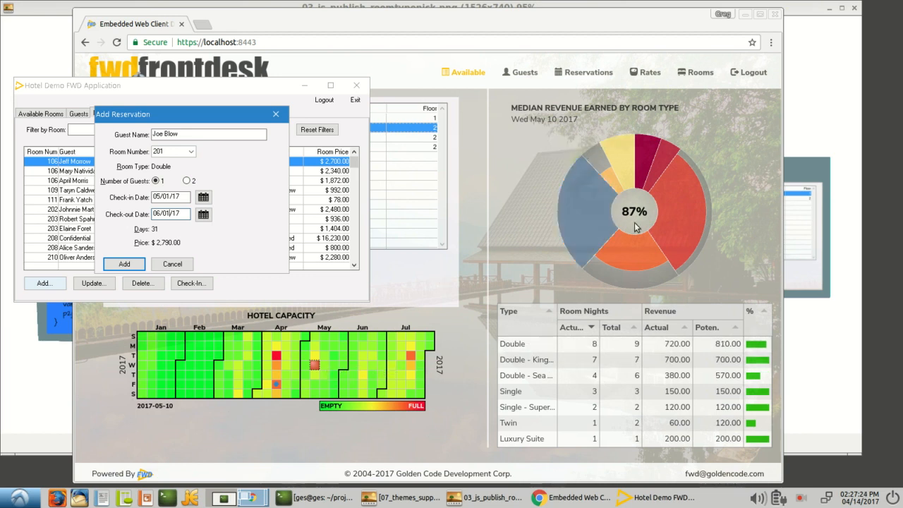
mouse_move(695, 208)
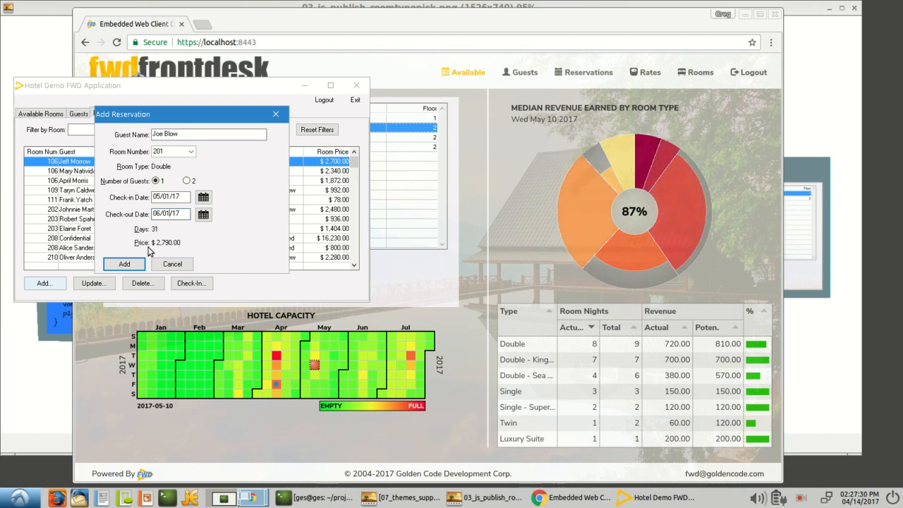
left_click(123, 264)
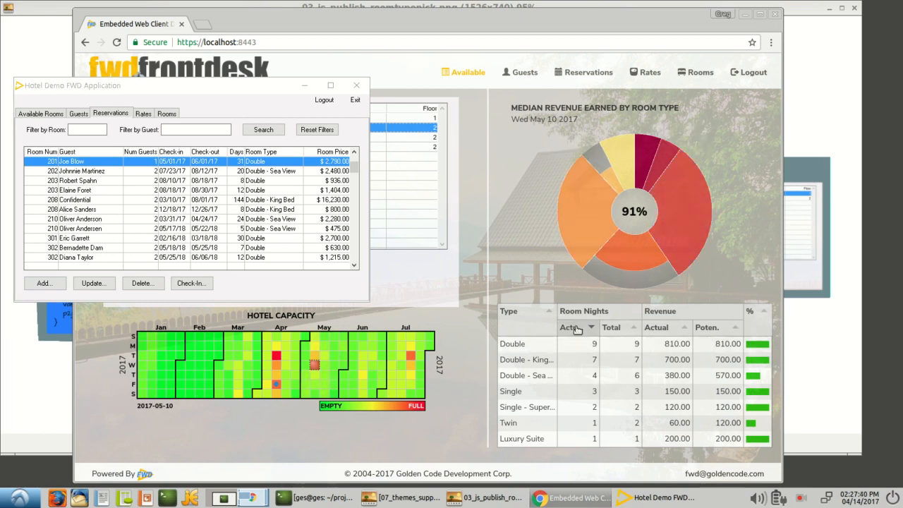
Verify the dashboard occupancy reads 91%, then exit the Hotel Demo application.
mouse_move(179, 88)
left_mouse_down()
mouse_move(182, 107)
mouse_move(179, 94)
left_mouse_up()
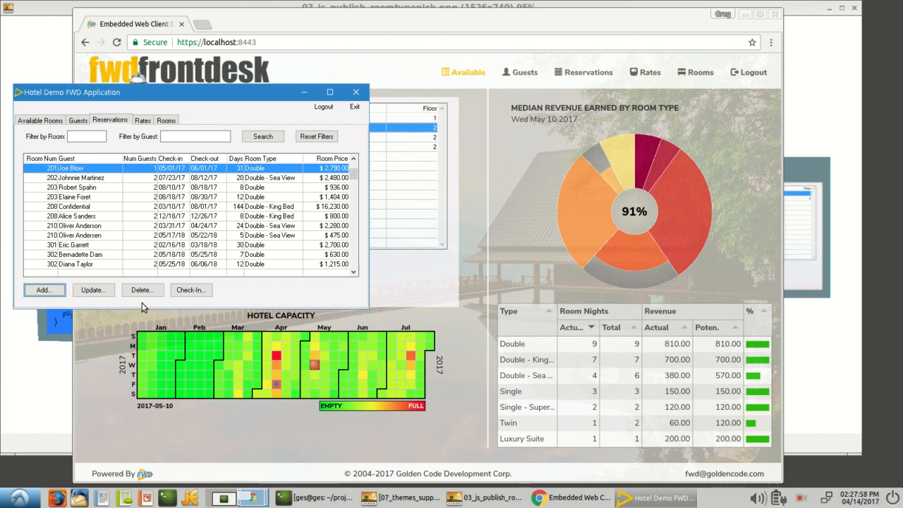
left_click(358, 108)
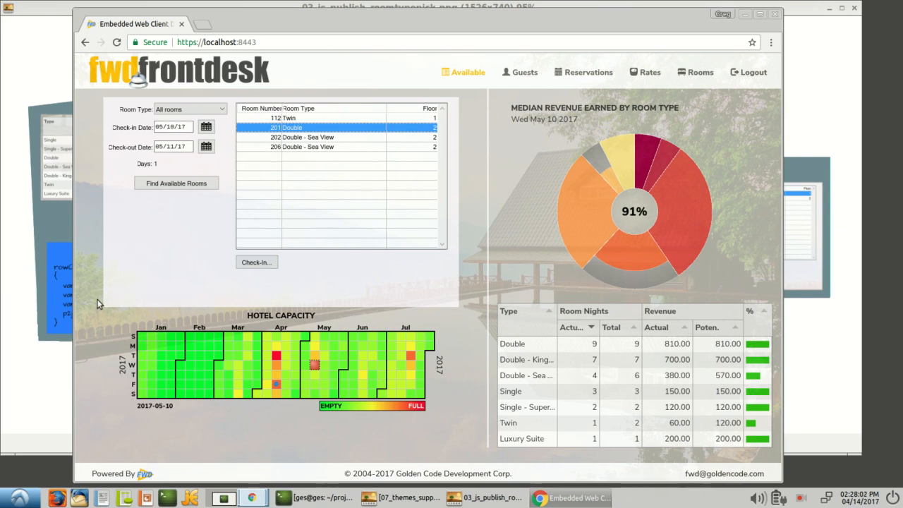